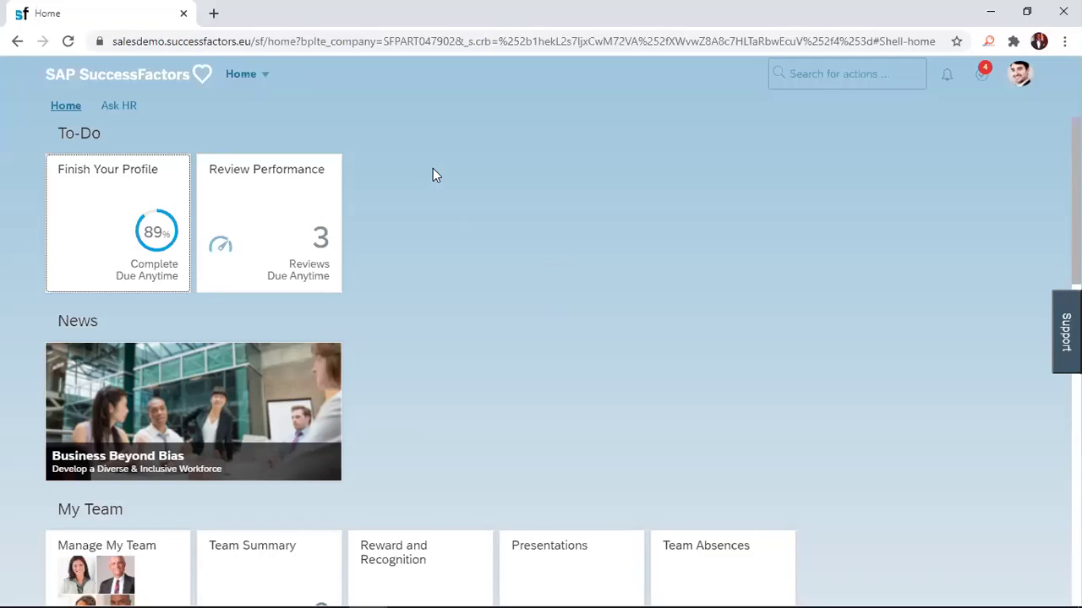
Step: Switch to the Continuous Performance module from the module menu
click(262, 78)
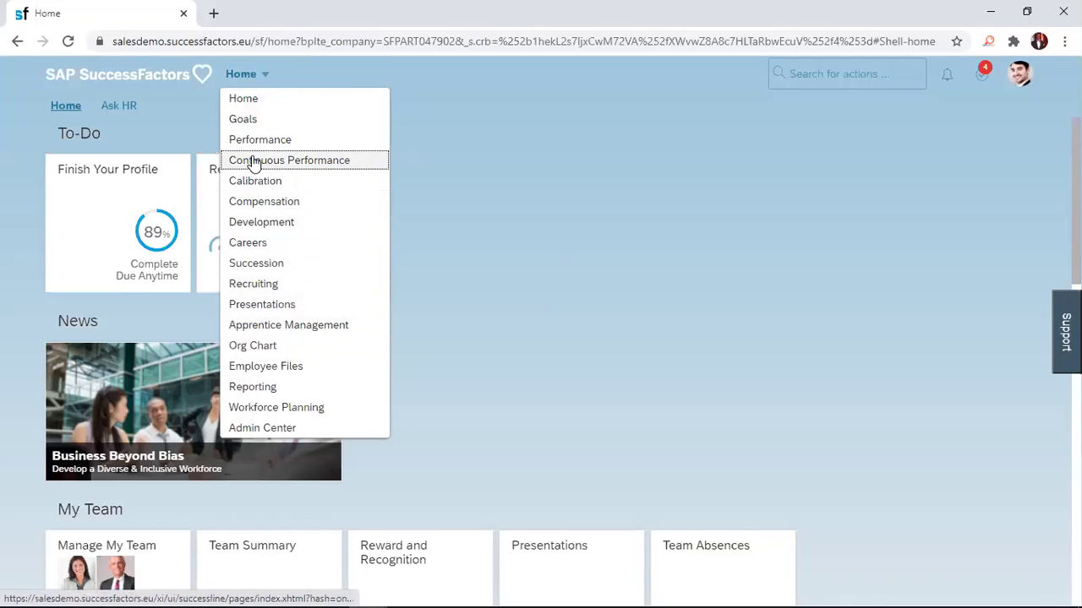
click(309, 164)
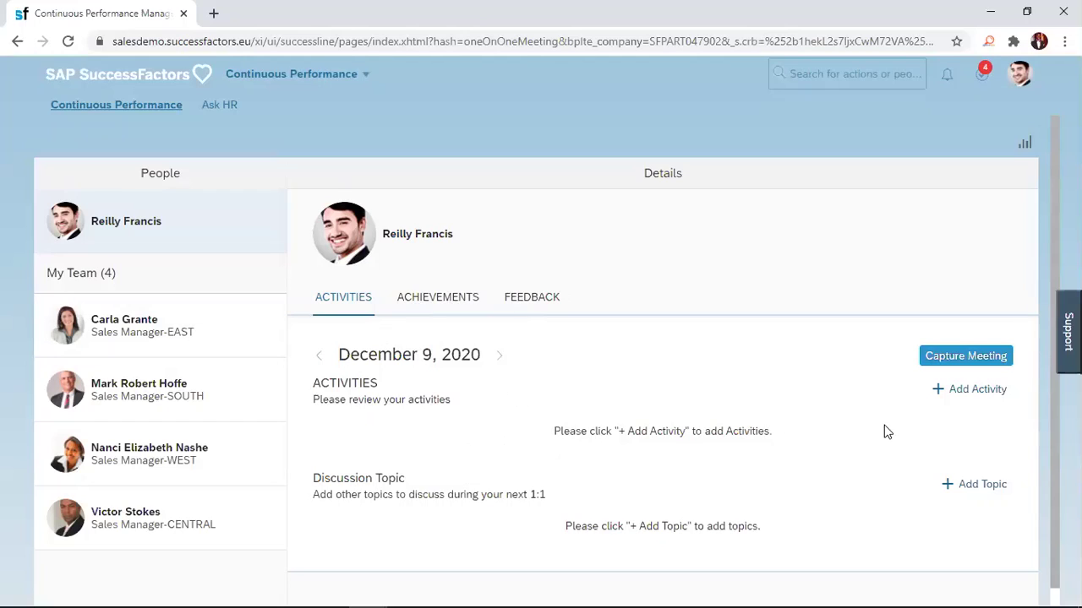
Step: Start a new activity and view its Status choices, which default to Medium
click(964, 395)
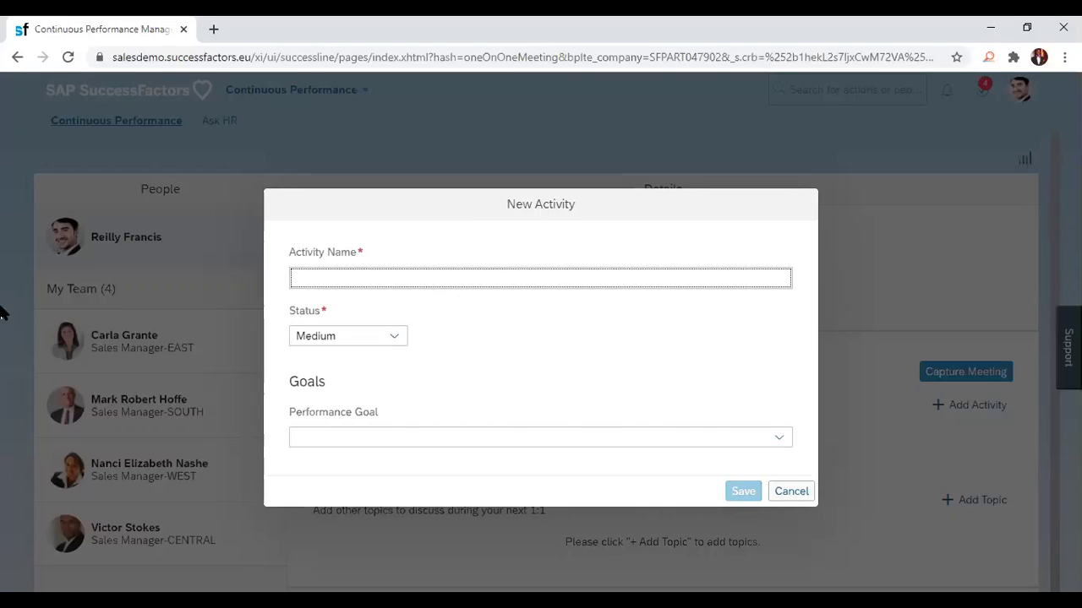
click(396, 329)
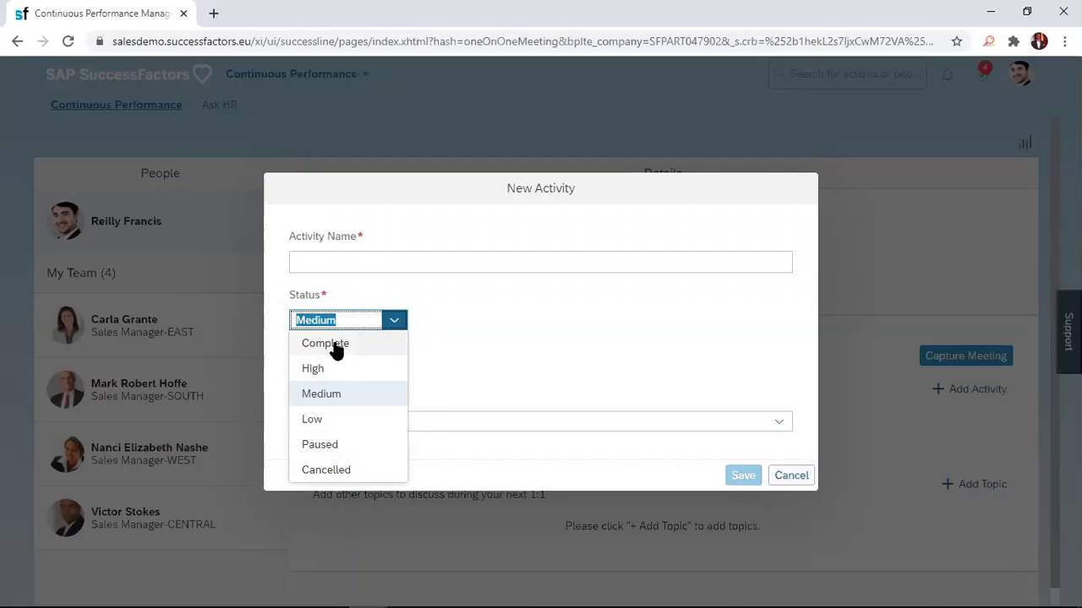
Step: Name the activity 'Manufacturing 10 new machines for our customers', leaving status at Medium
click(160, 391)
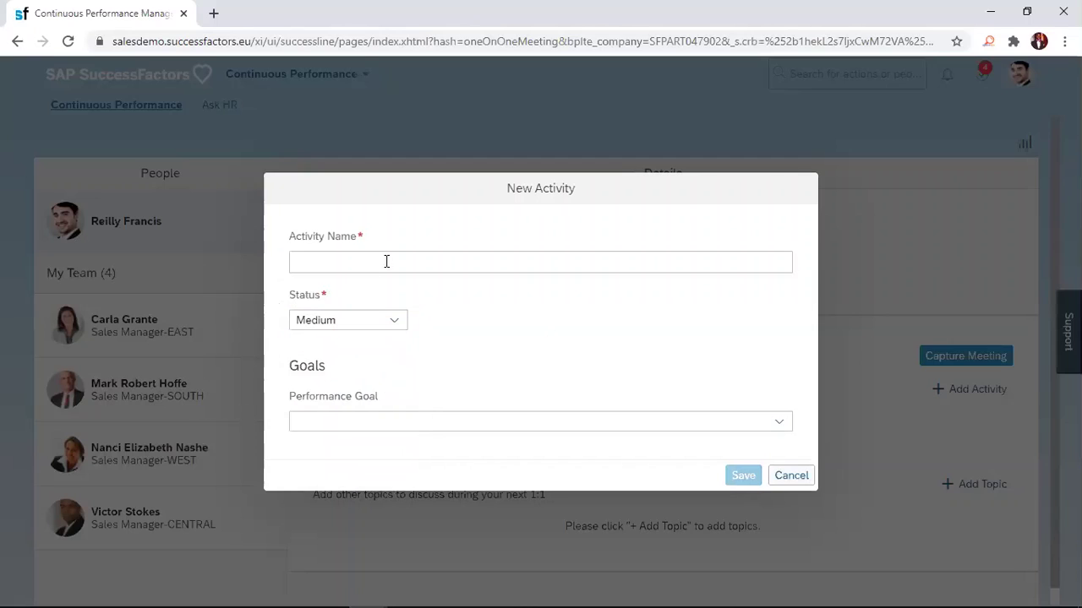
click(442, 265)
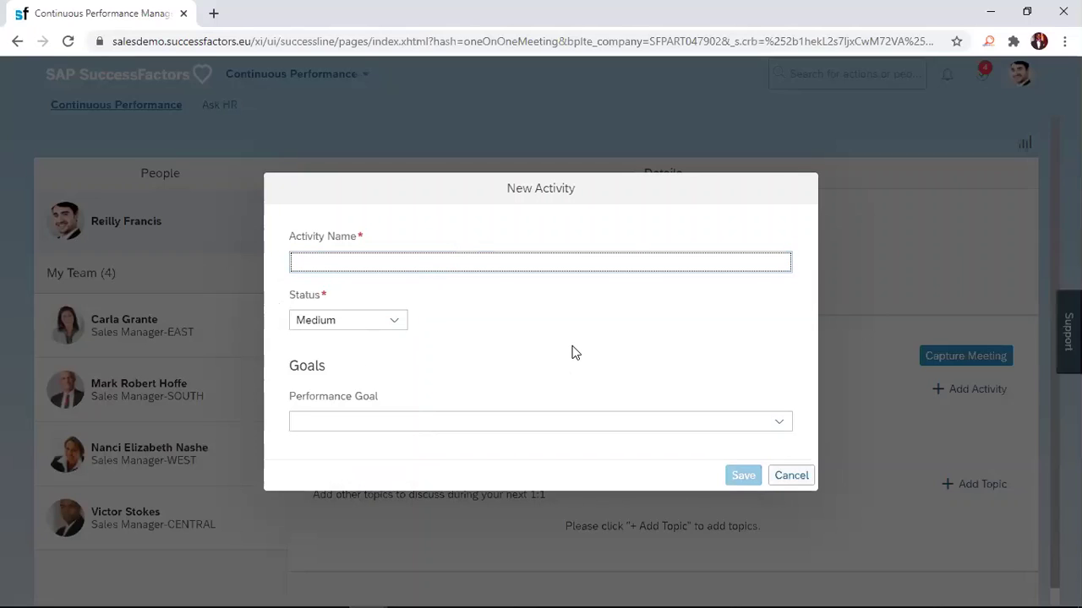
text(Manufa)
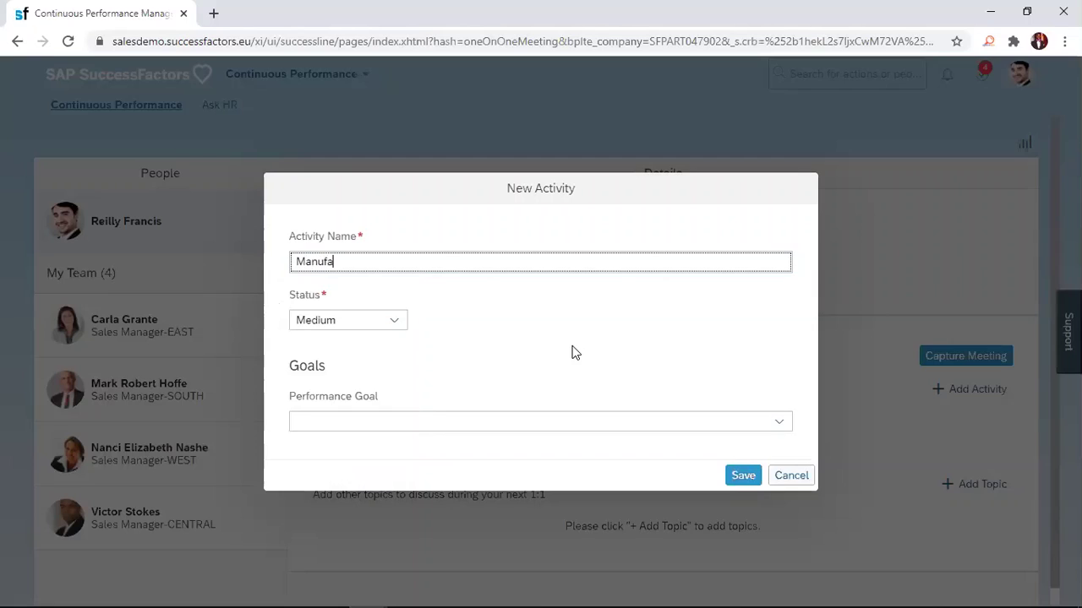
text(cturing 10 new machie)
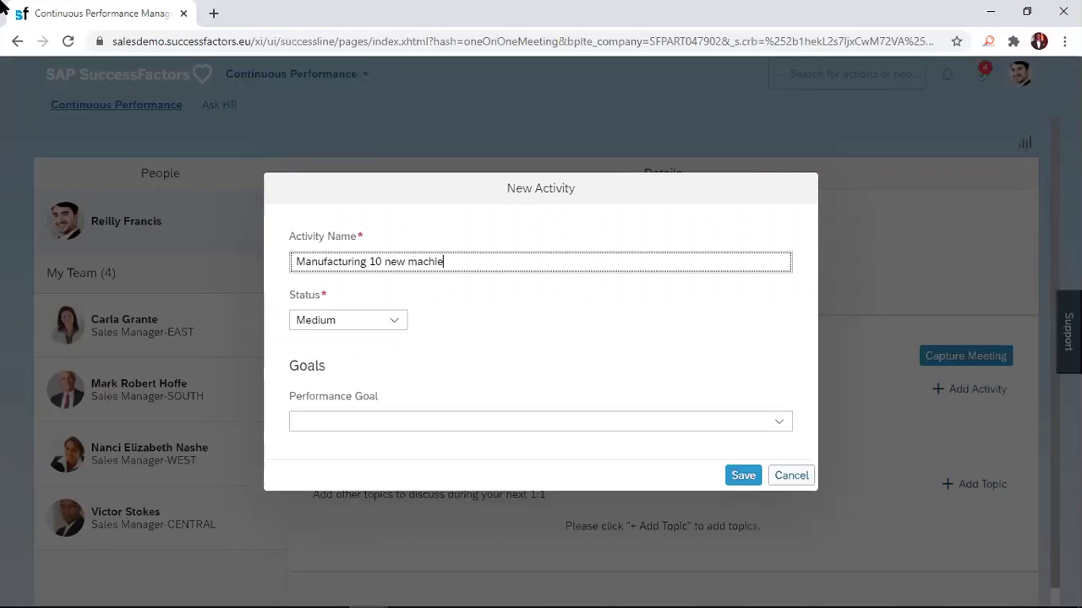
key(BackSpace)
text(nes for our co)
key(BackSpace)
text(ustomers.)
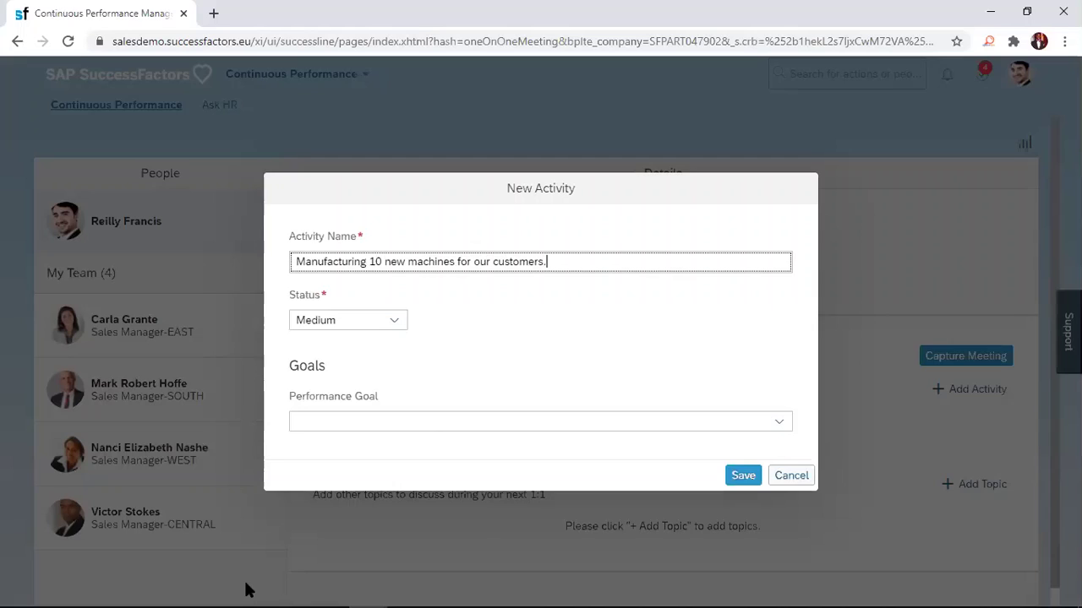
key(Tab)
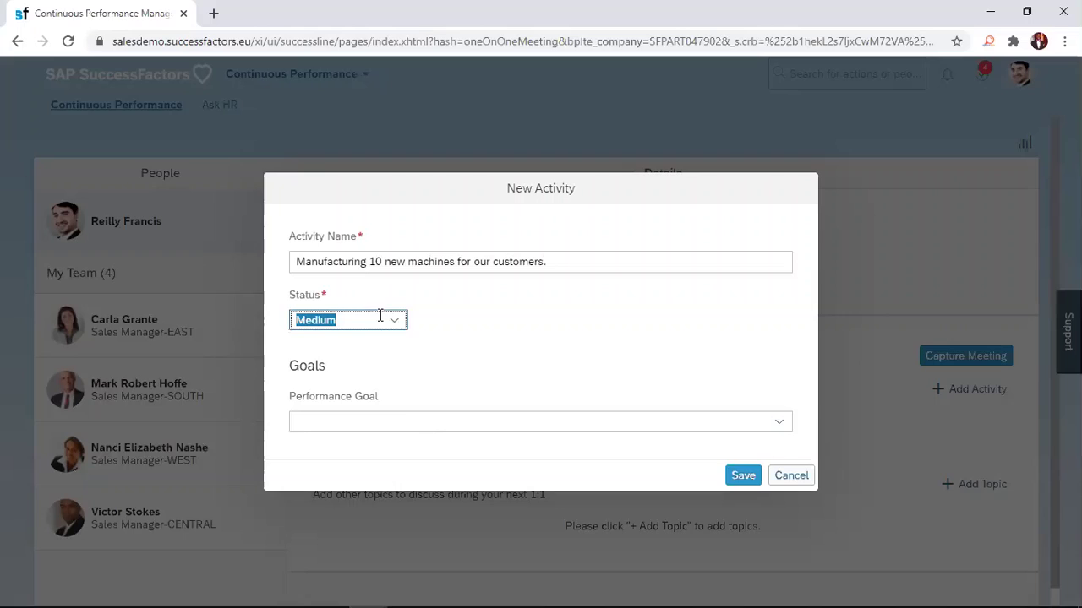
Step: Set status to High and link the at-least-90% customer satisfaction goal
click(401, 324)
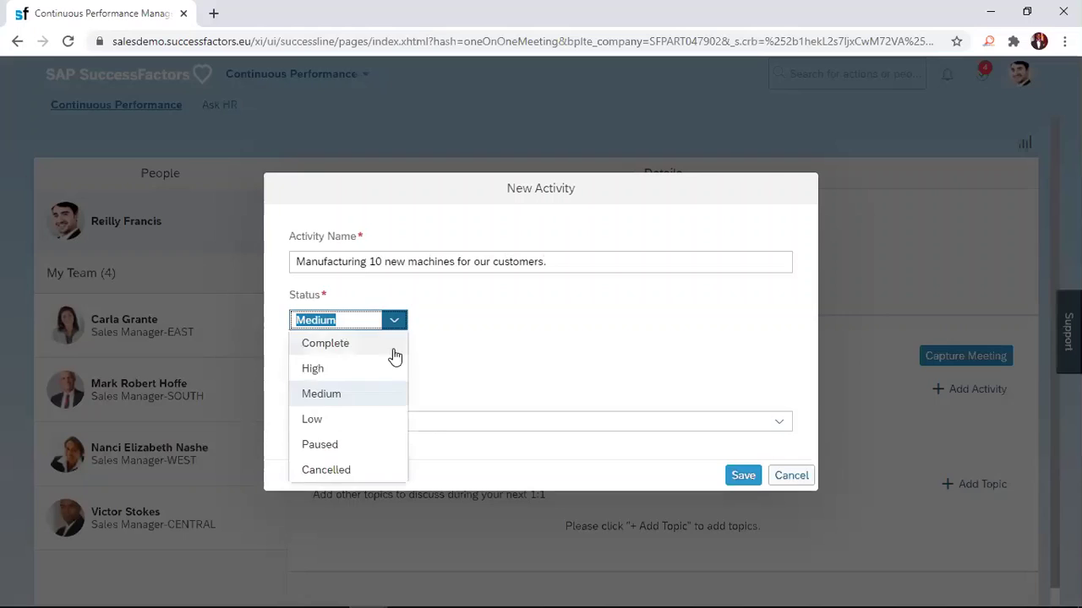
click(328, 372)
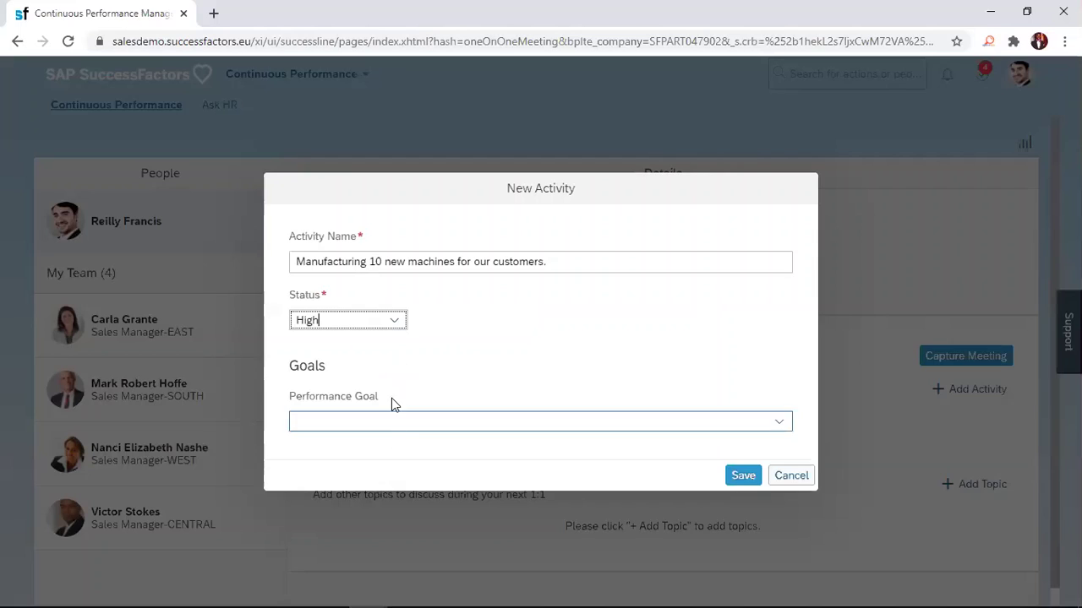
click(779, 423)
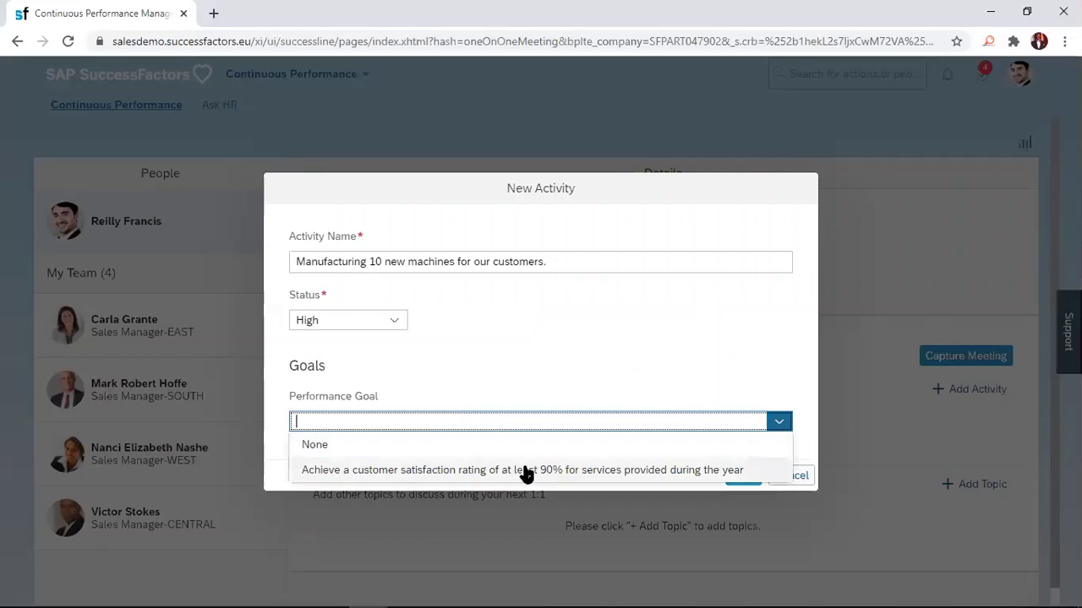
click(488, 471)
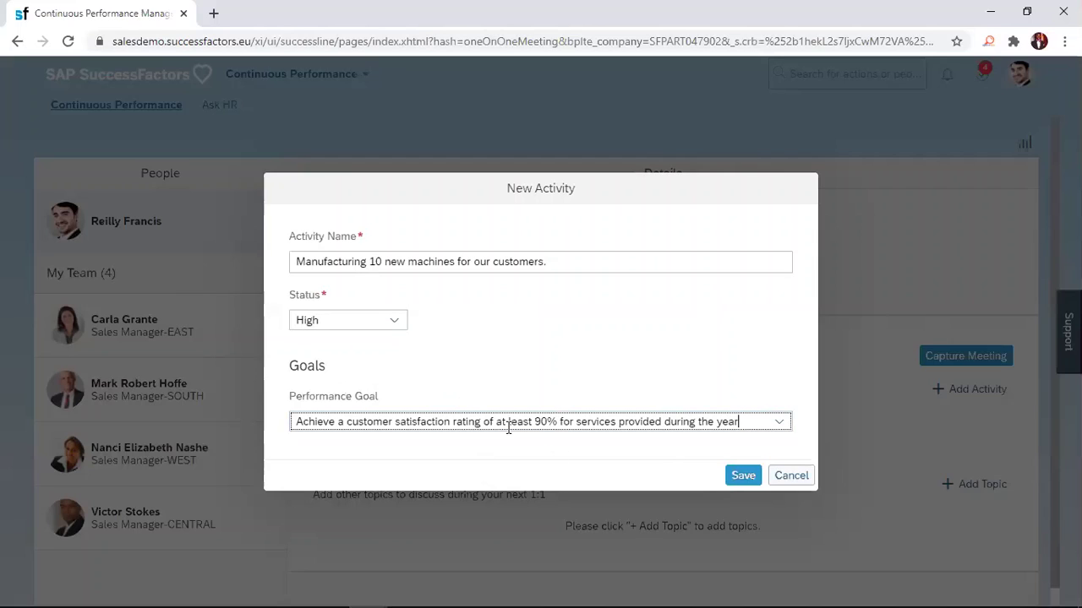
Step: Save the activity, then check its High status and more-options menu in the list
click(741, 477)
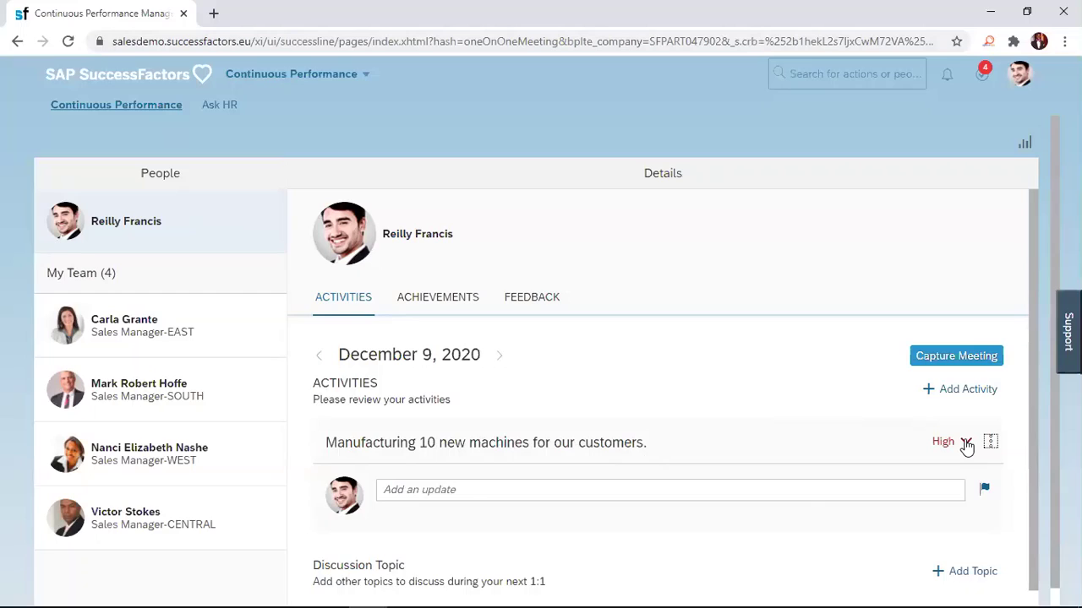
click(967, 448)
click(968, 444)
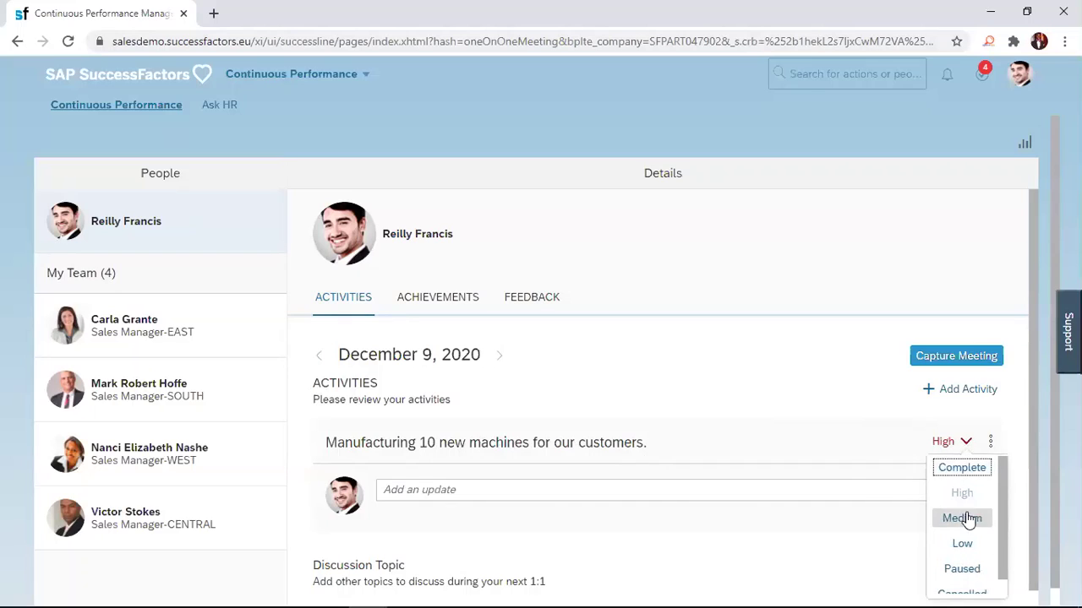
click(843, 428)
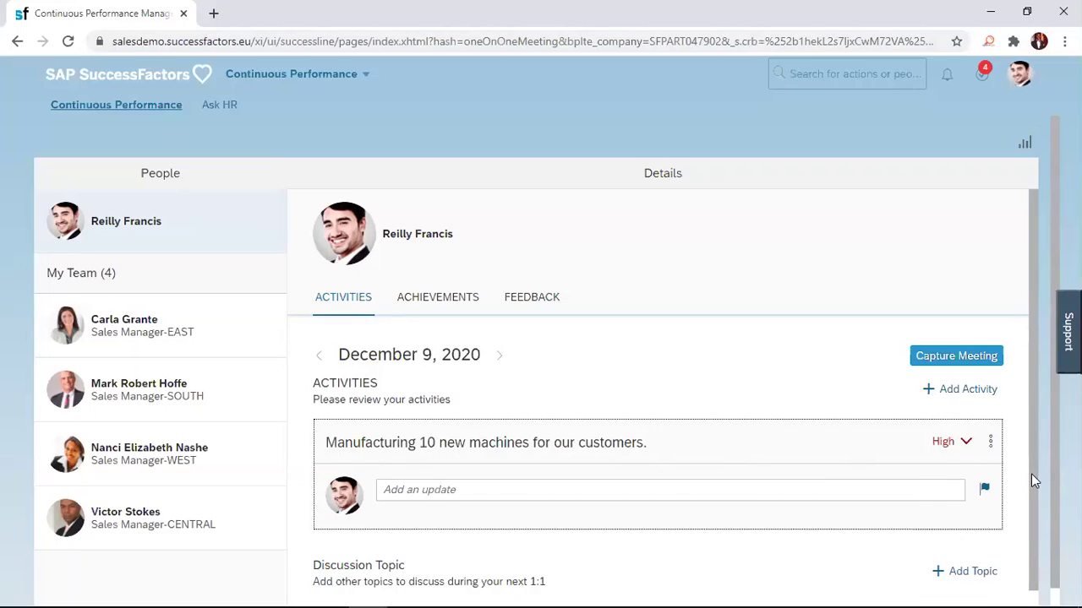
click(991, 442)
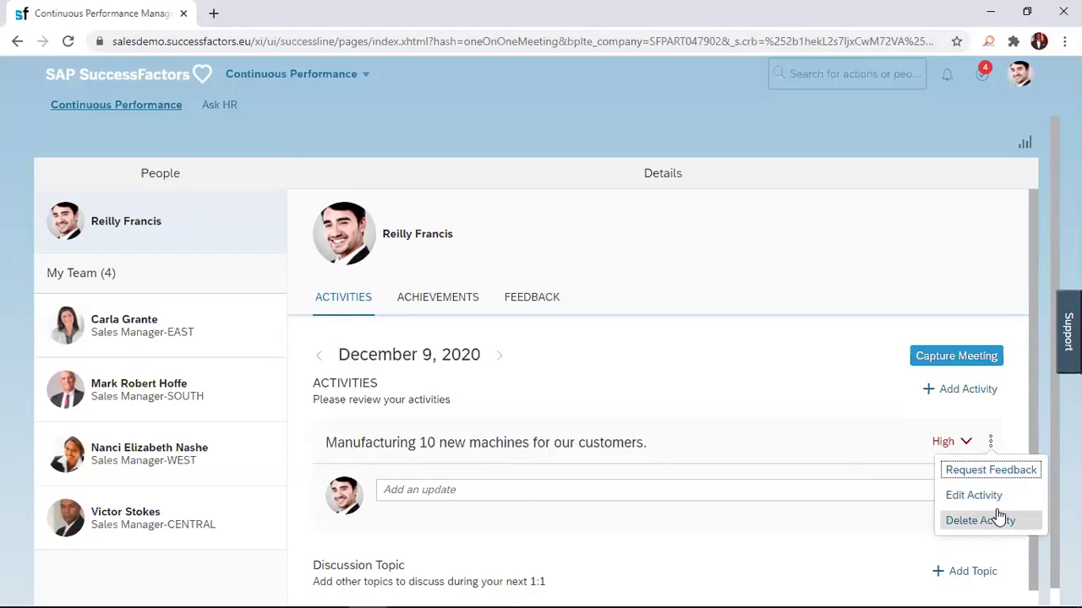
click(778, 423)
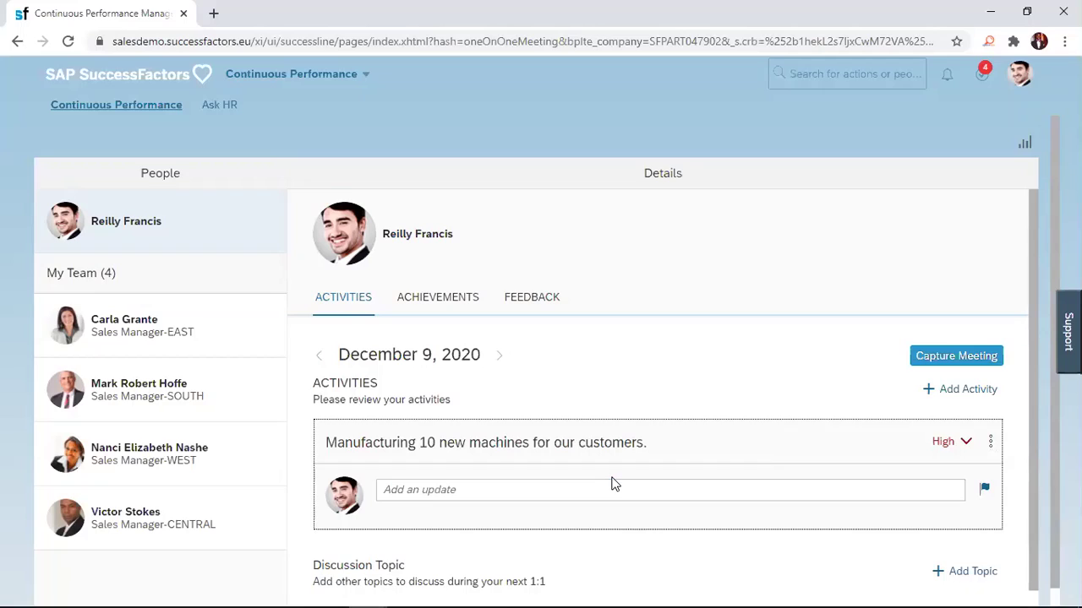
Step: Write the update 'I have acquired the parts of the machines for assembling.' and toggle its flag
click(458, 490)
click(509, 493)
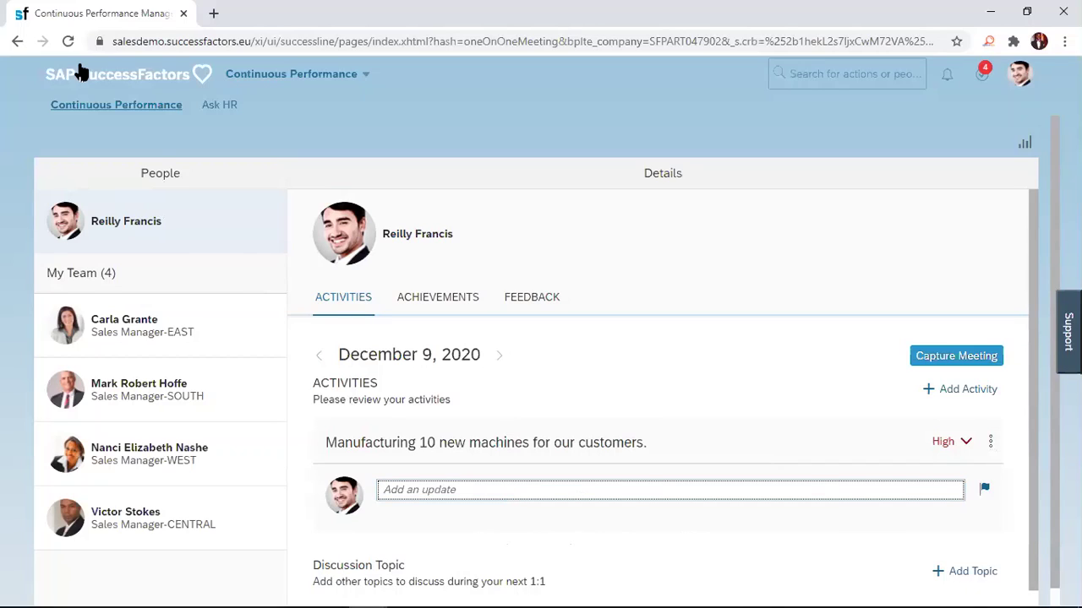
text(I hav)
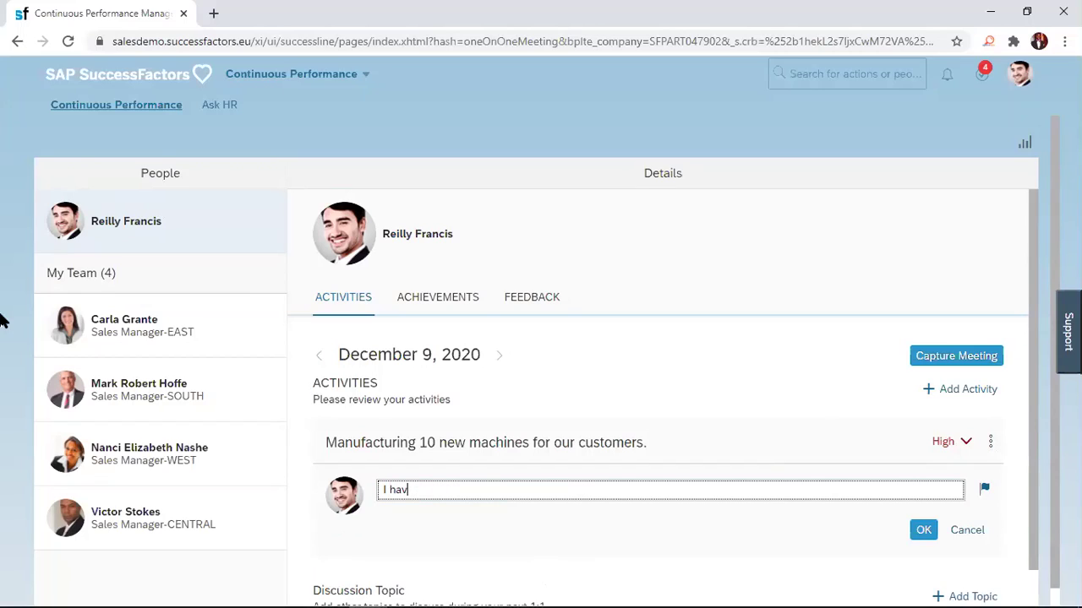
text(e acquired the )
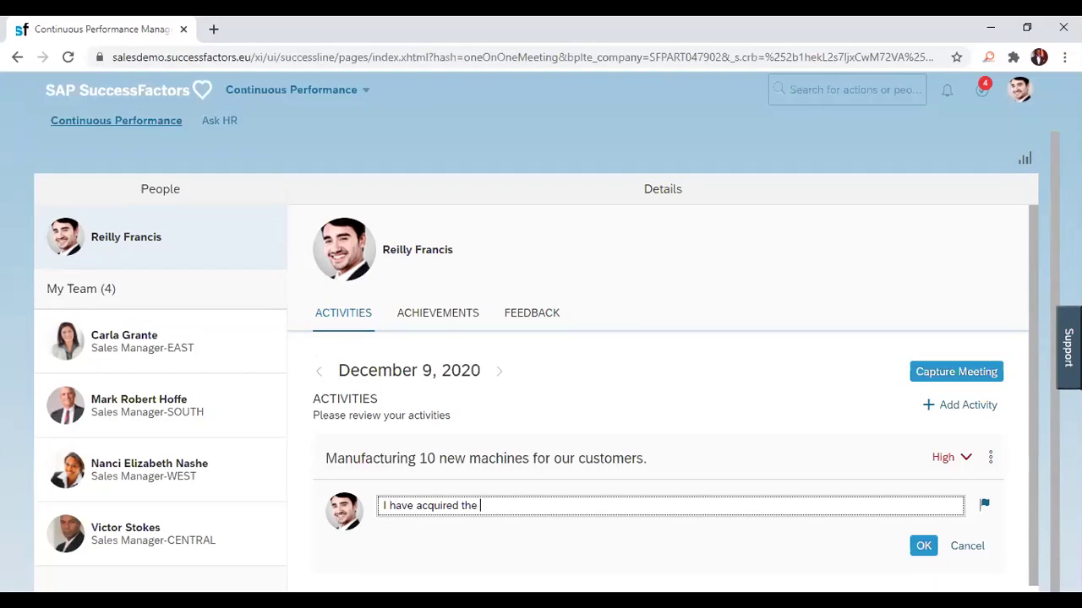
text(parts of the machines for )
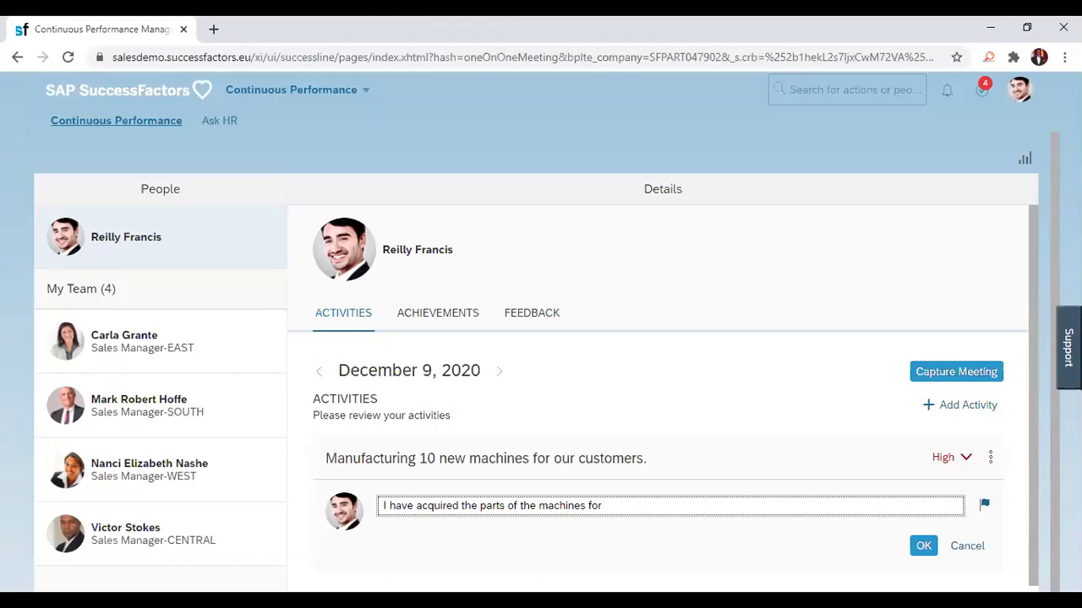
text(assemblig)
key(BackSpace)
text(ng.)
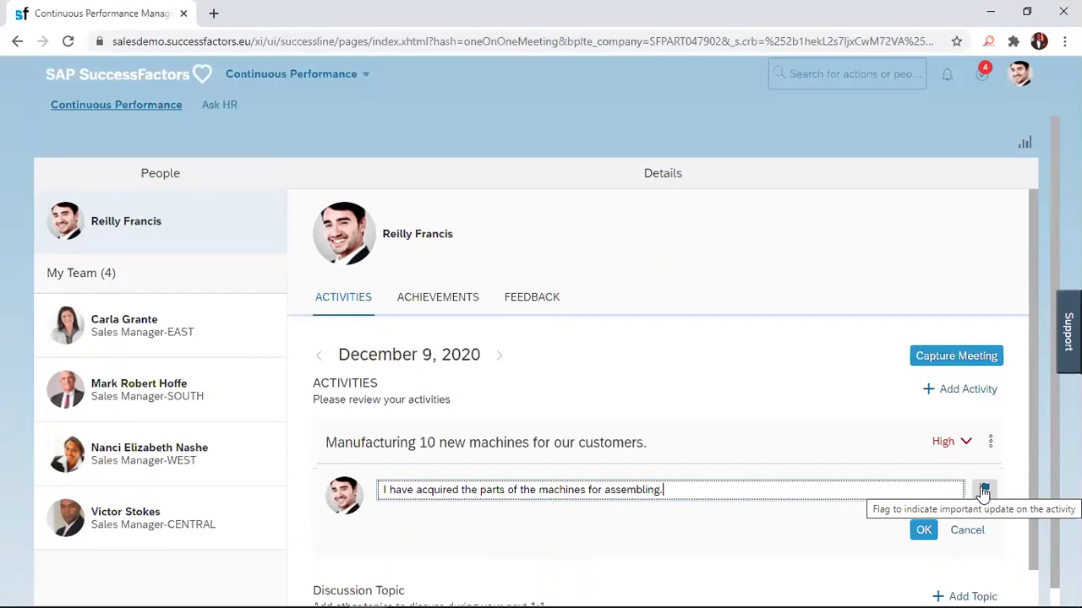
click(983, 491)
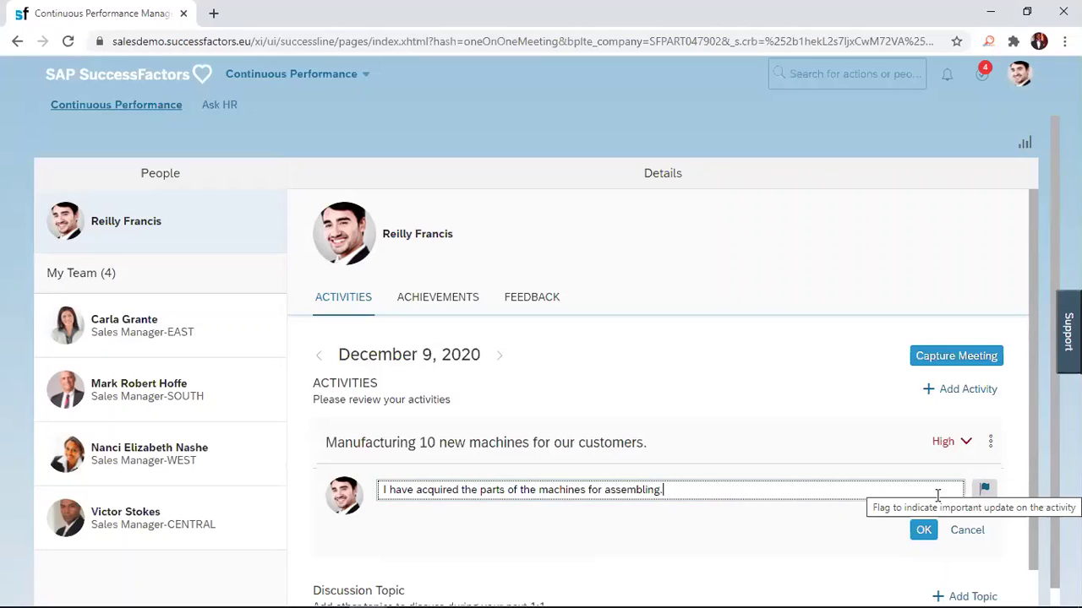
click(982, 491)
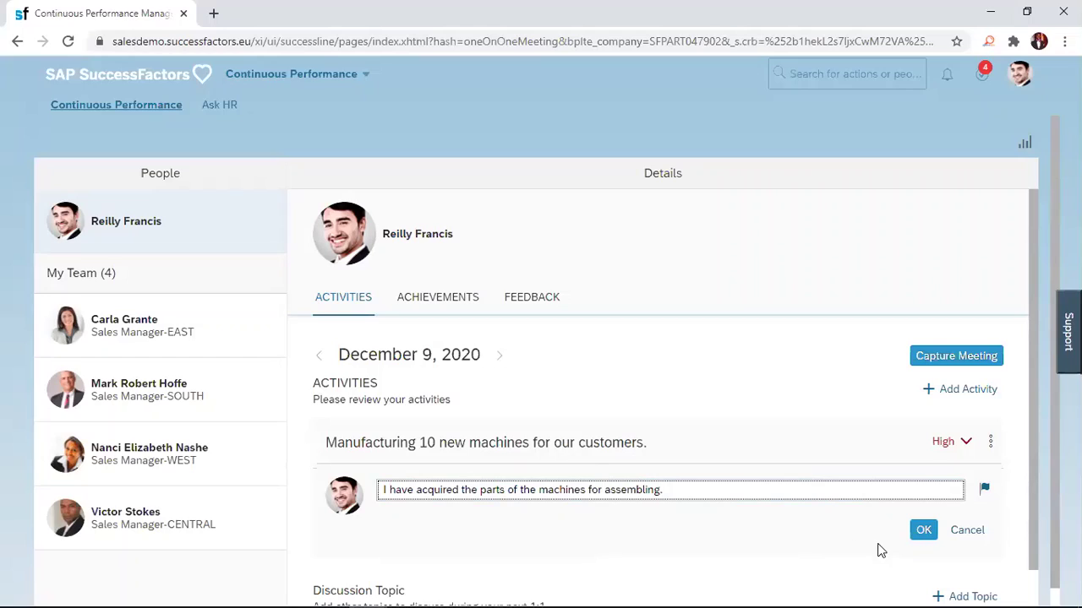
Step: Post the update under the activity with OK
click(917, 533)
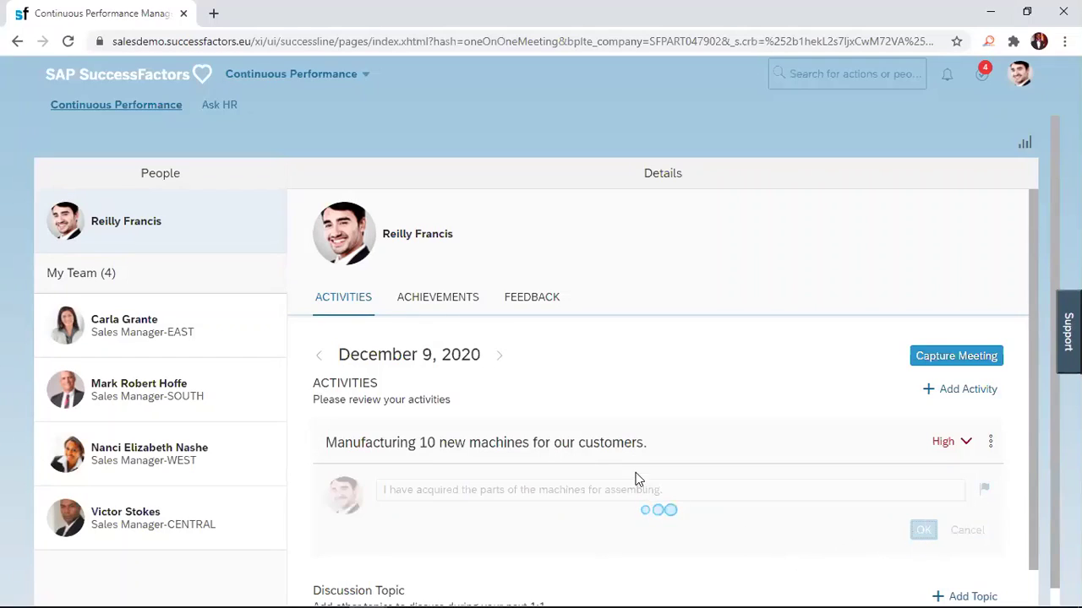